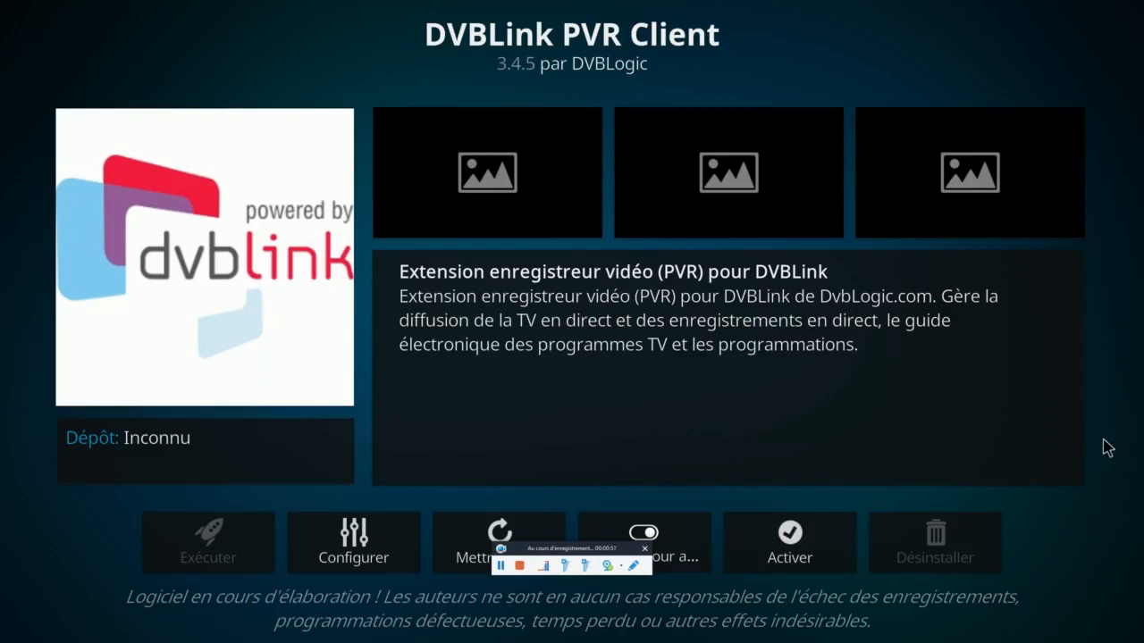
- Leave the DVBLink PVR Client information page and return to the home screen
key("BackSpace")
key("BackSpace")
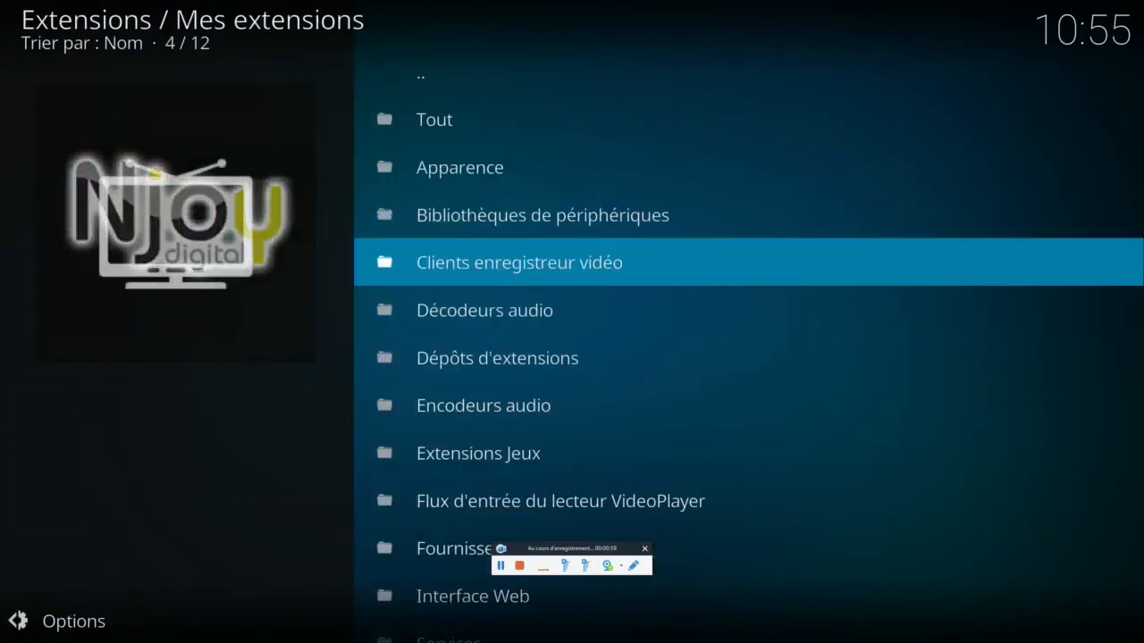
key("BackSpace")
key("BackSpace")
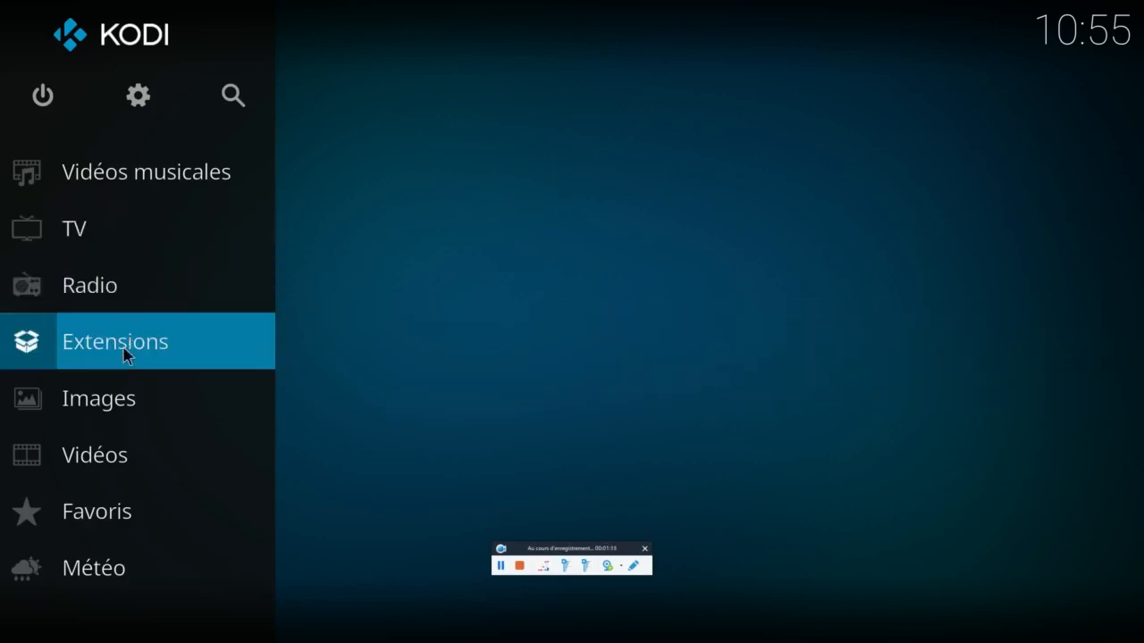
- Enable the DVBLink PVR Client from the video recorder clients among the installed extensions
left_click(192, 362)
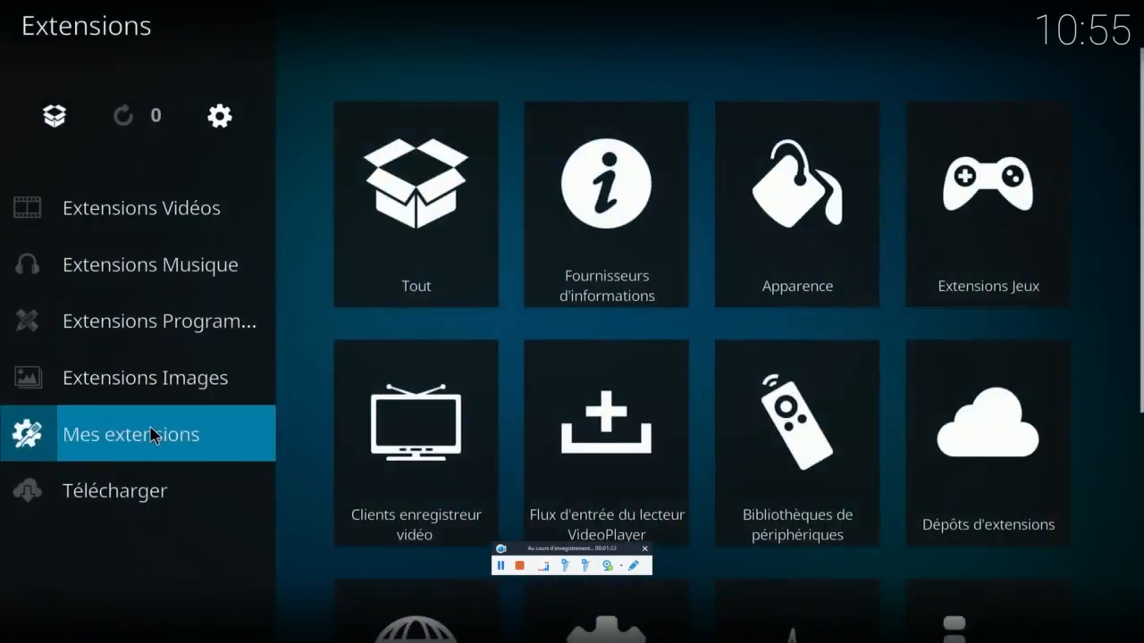
left_click(150, 436)
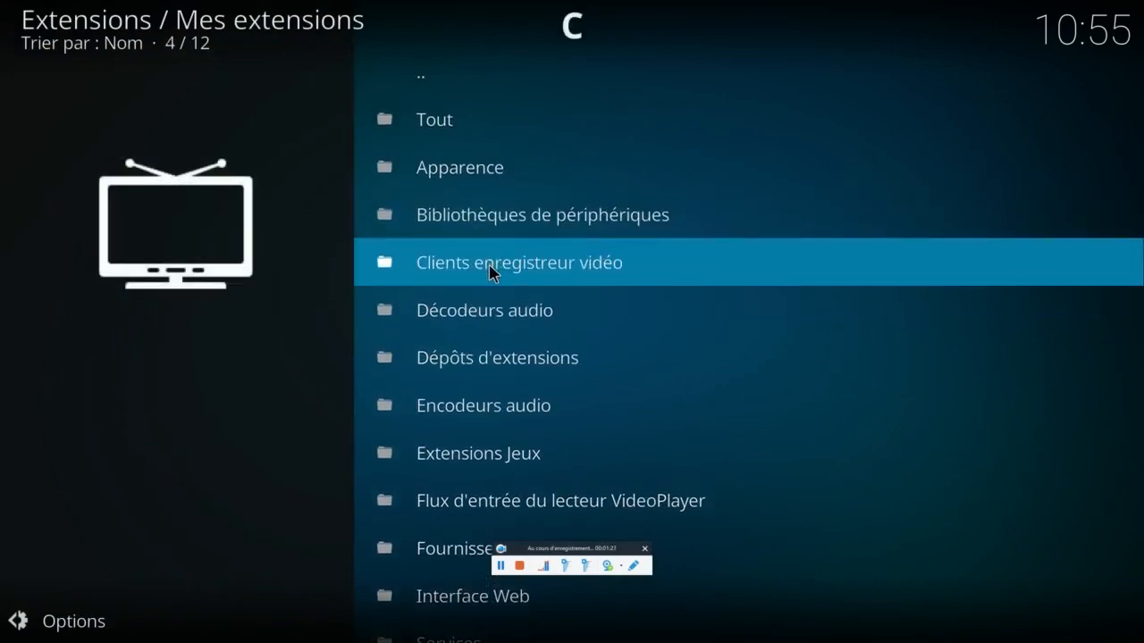
left_click(489, 272)
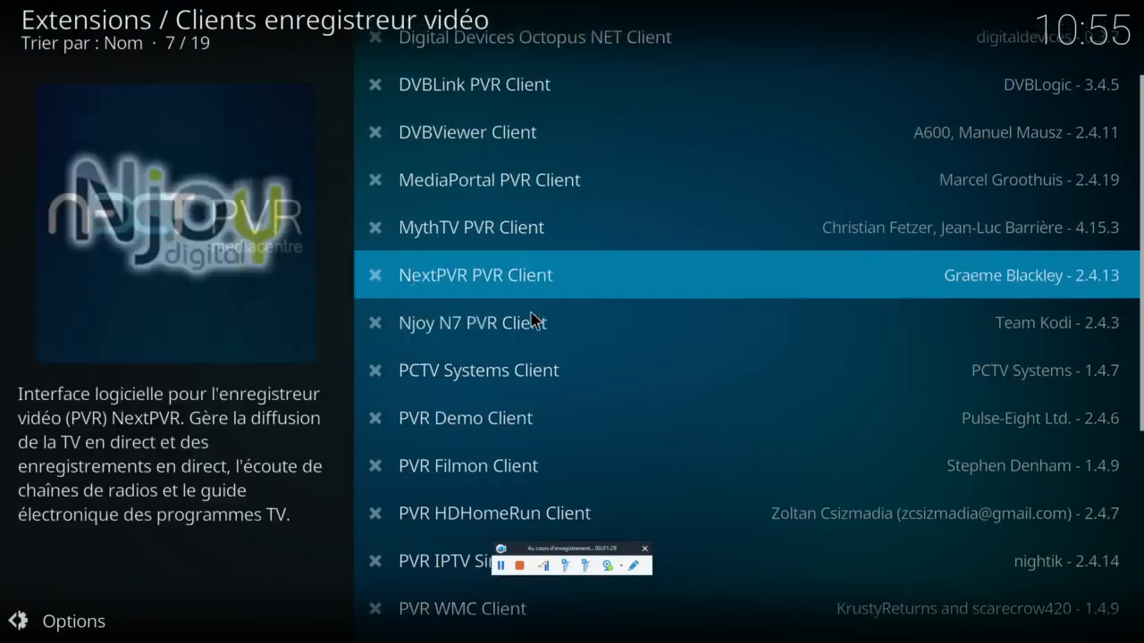
scroll(531, 320, "up", 2)
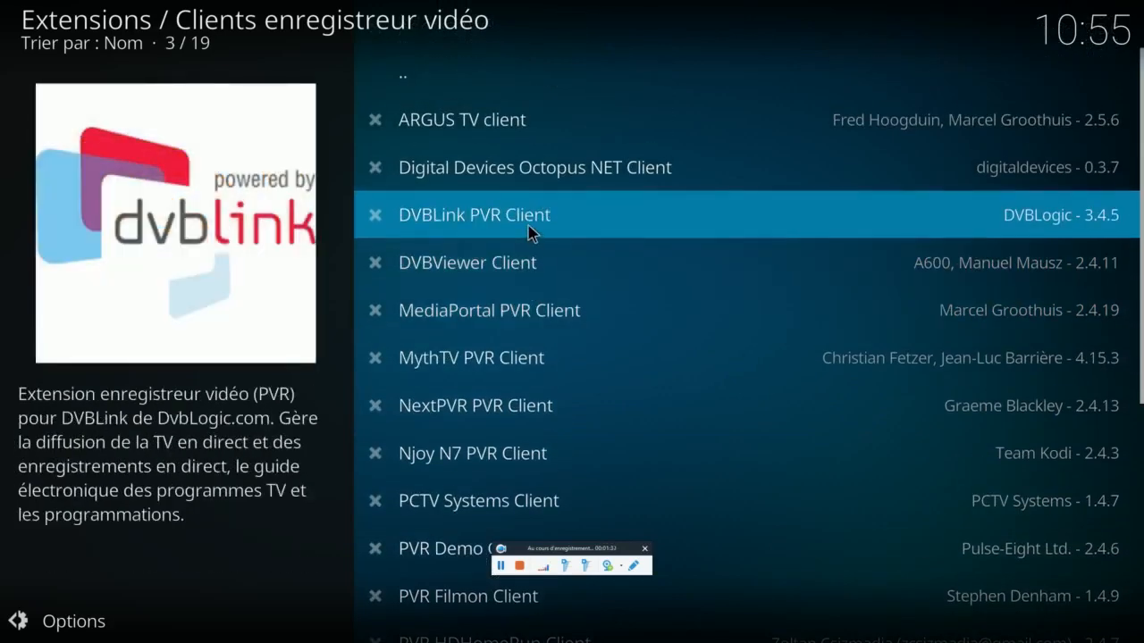
left_click(529, 230)
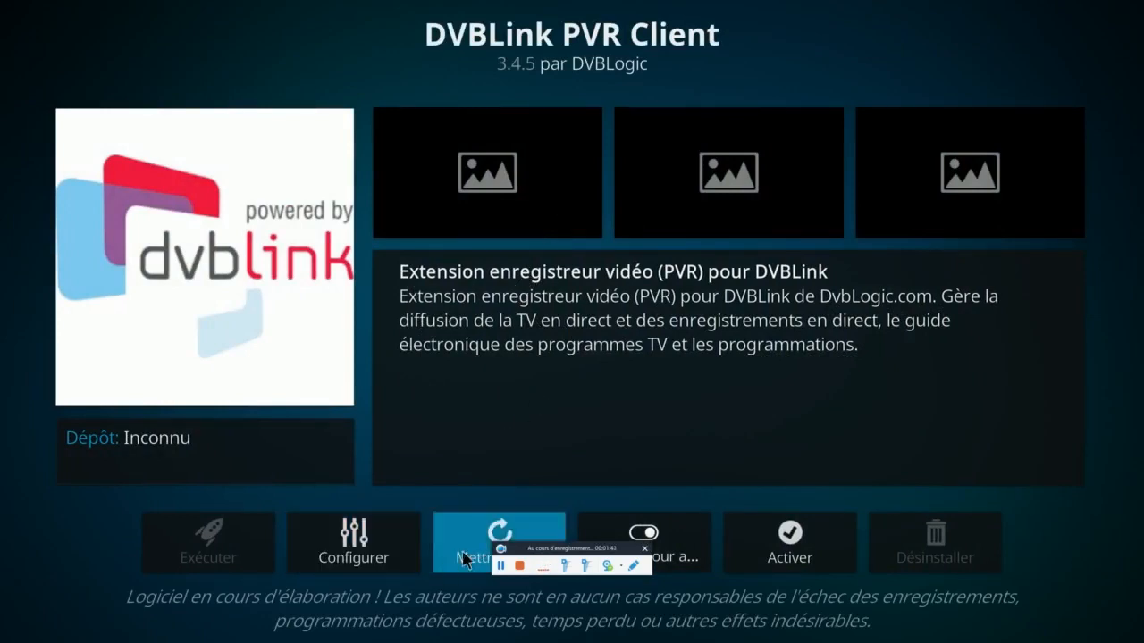
left_click(792, 550)
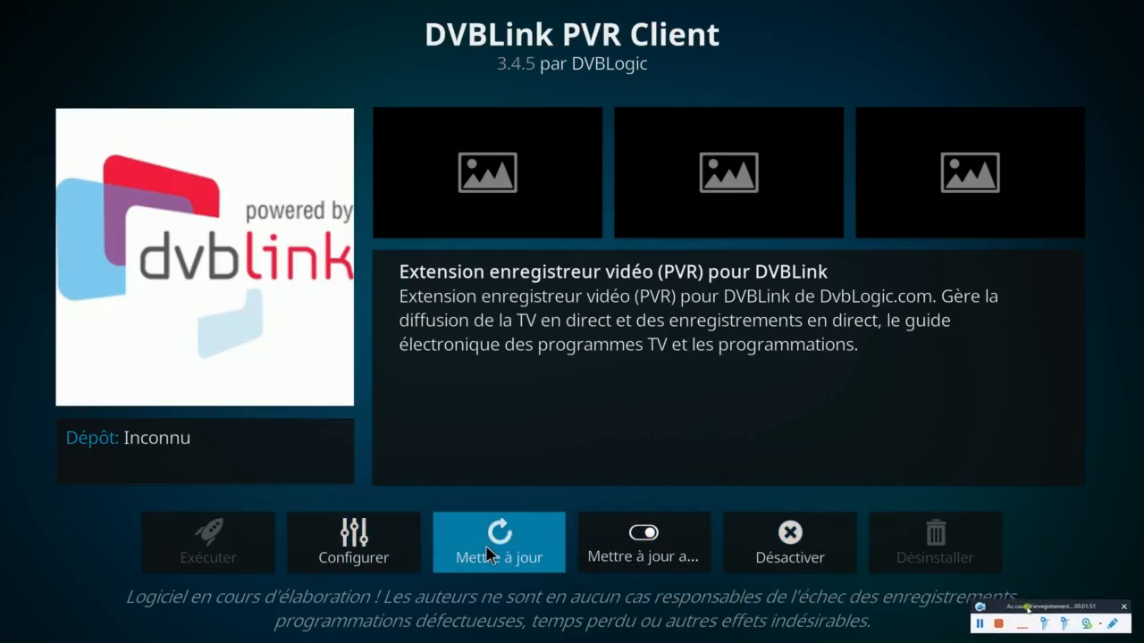
left_click(347, 546)
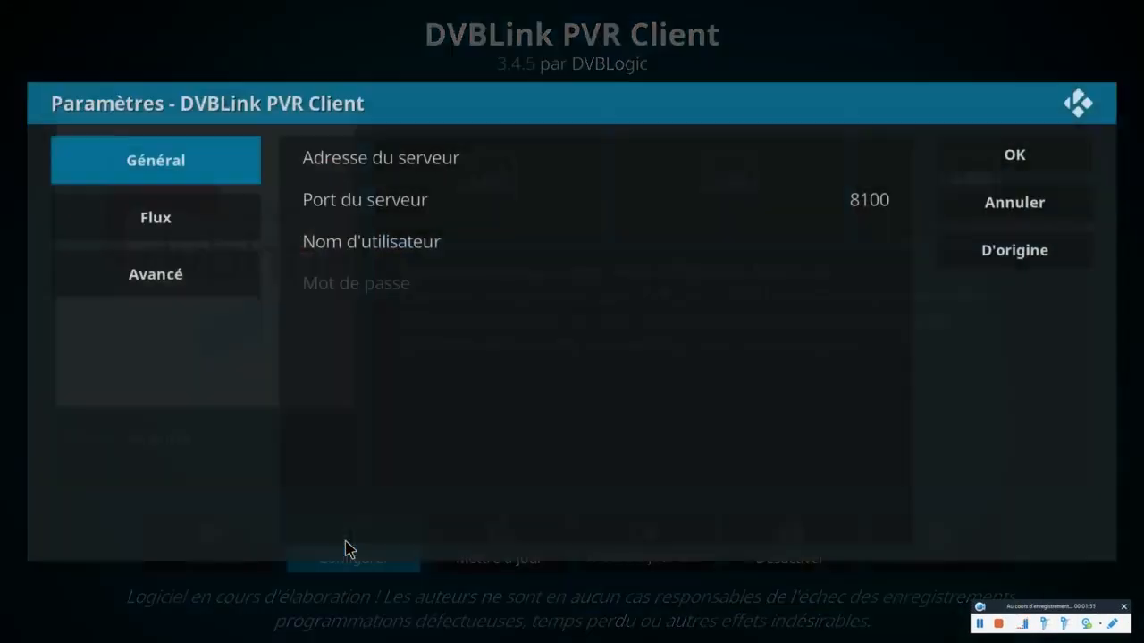
left_click(438, 175)
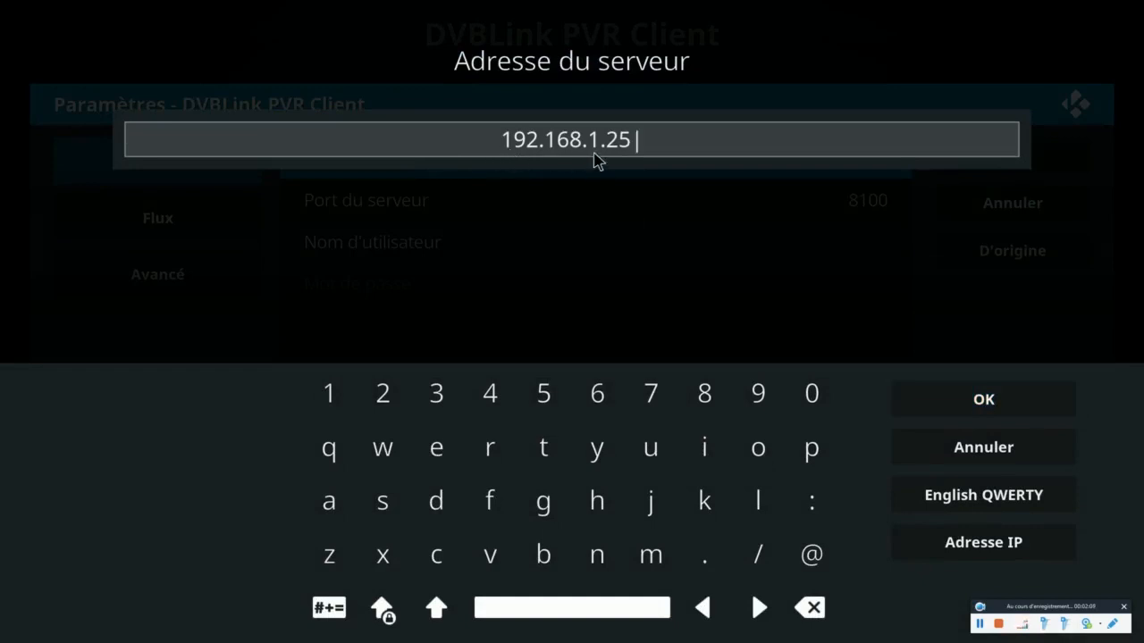
left_click(983, 400)
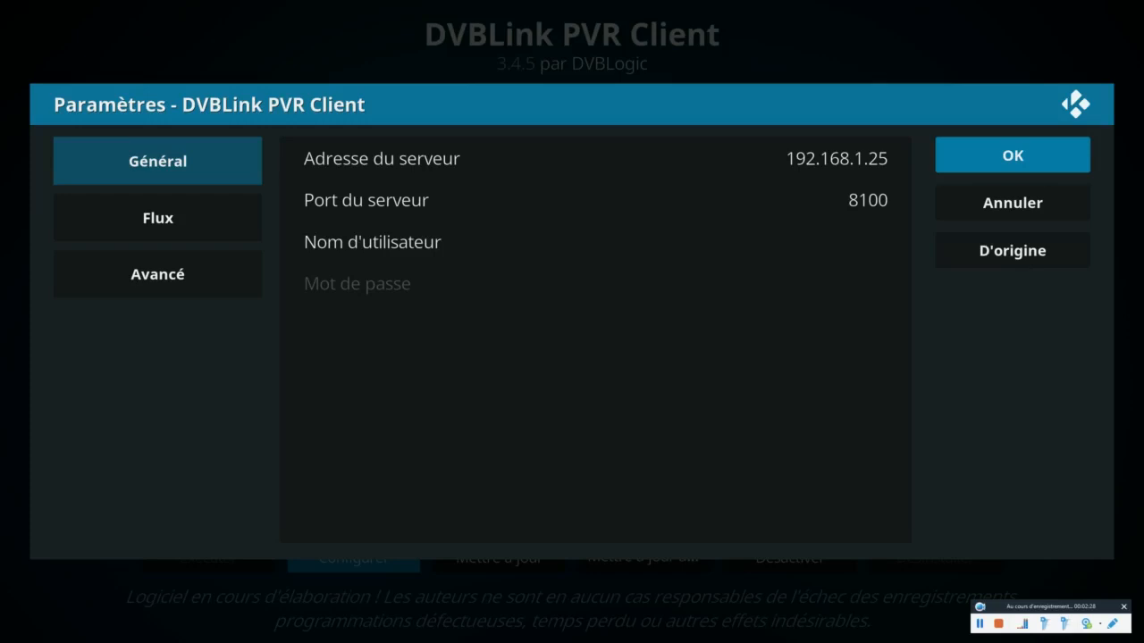
left_click(999, 159)
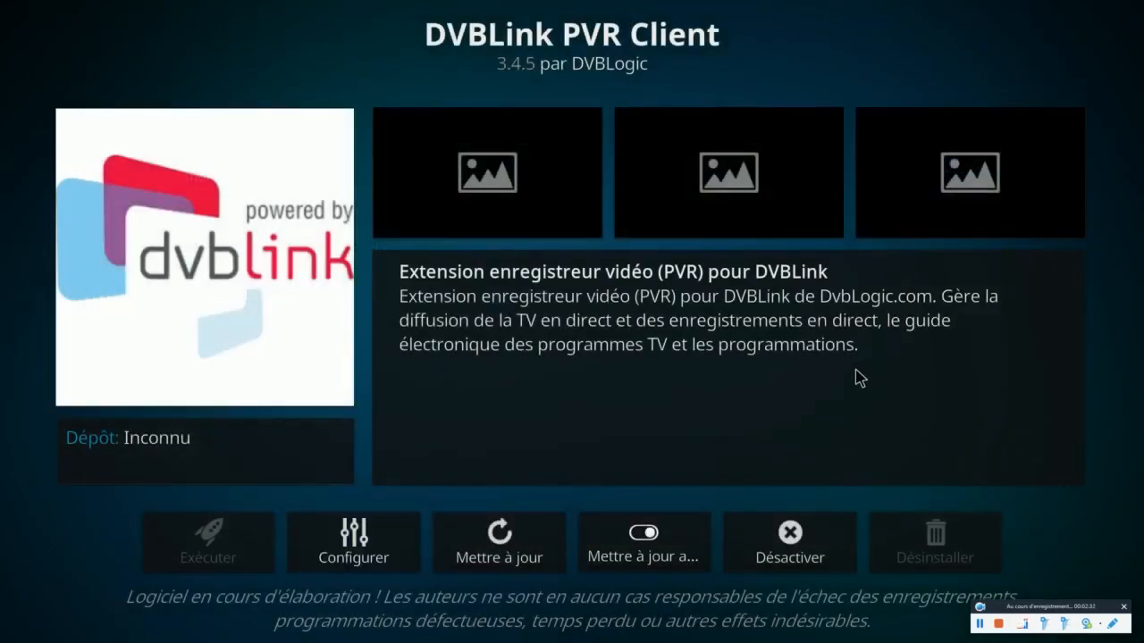
- Go back to the home screen and check the TV section's list of all channels
key("Escape")
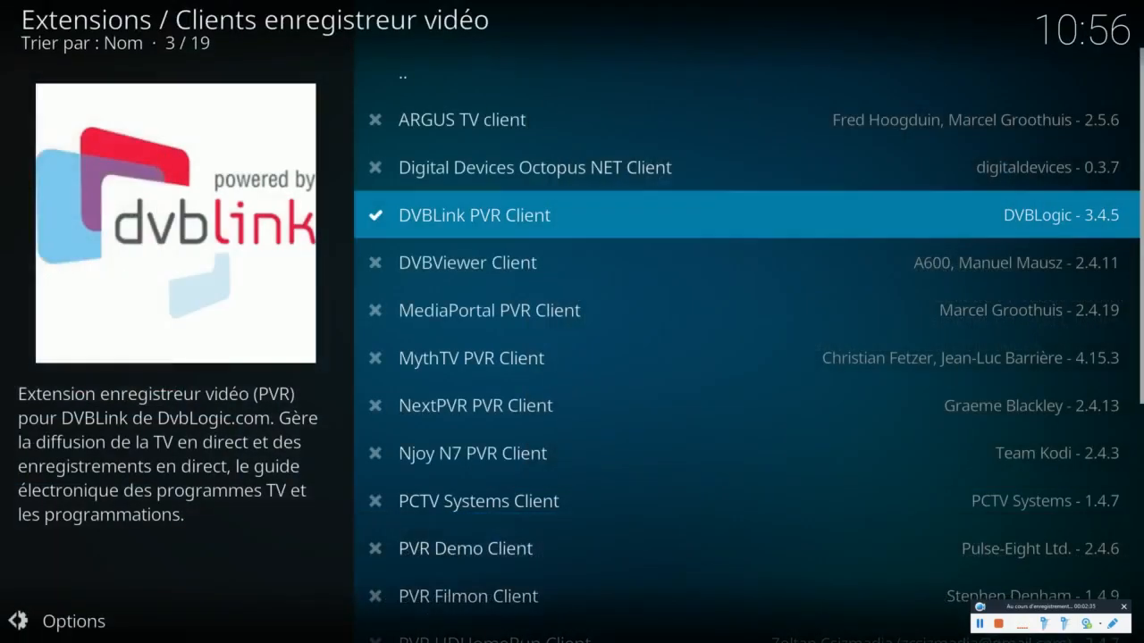
key("Escape")
key("Escape")
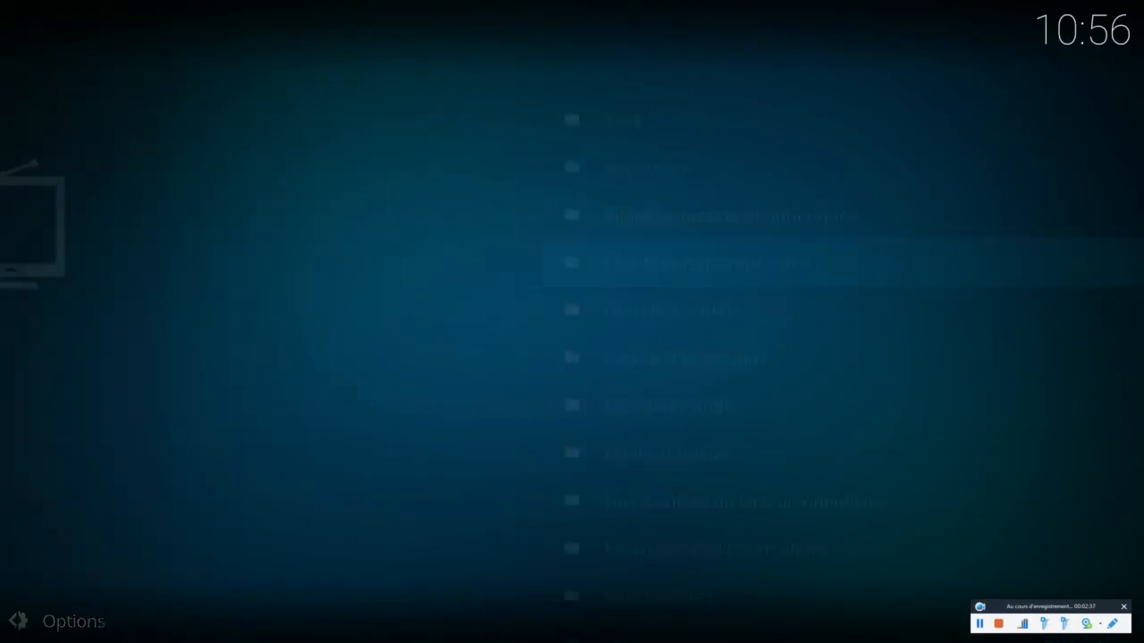
key("Escape")
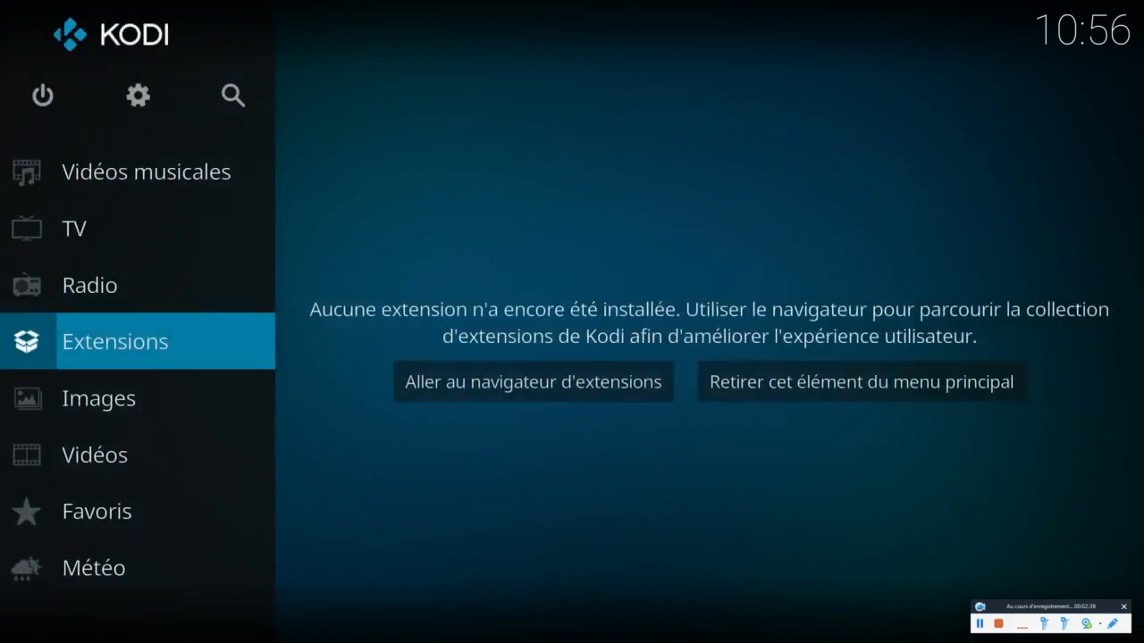
left_click(138, 247)
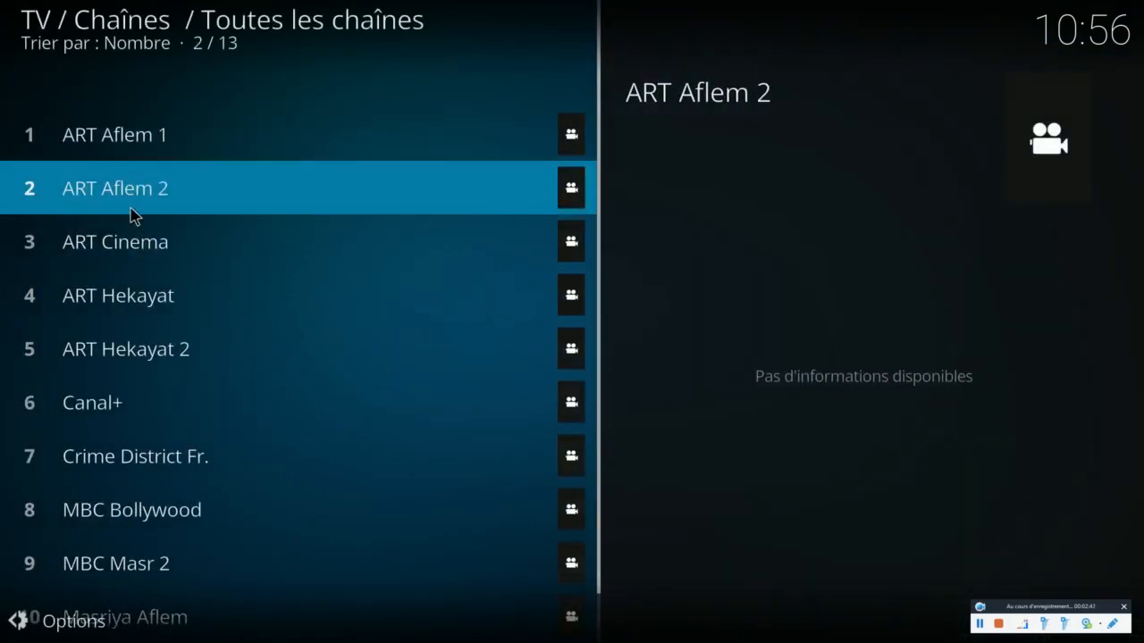
key("Escape")
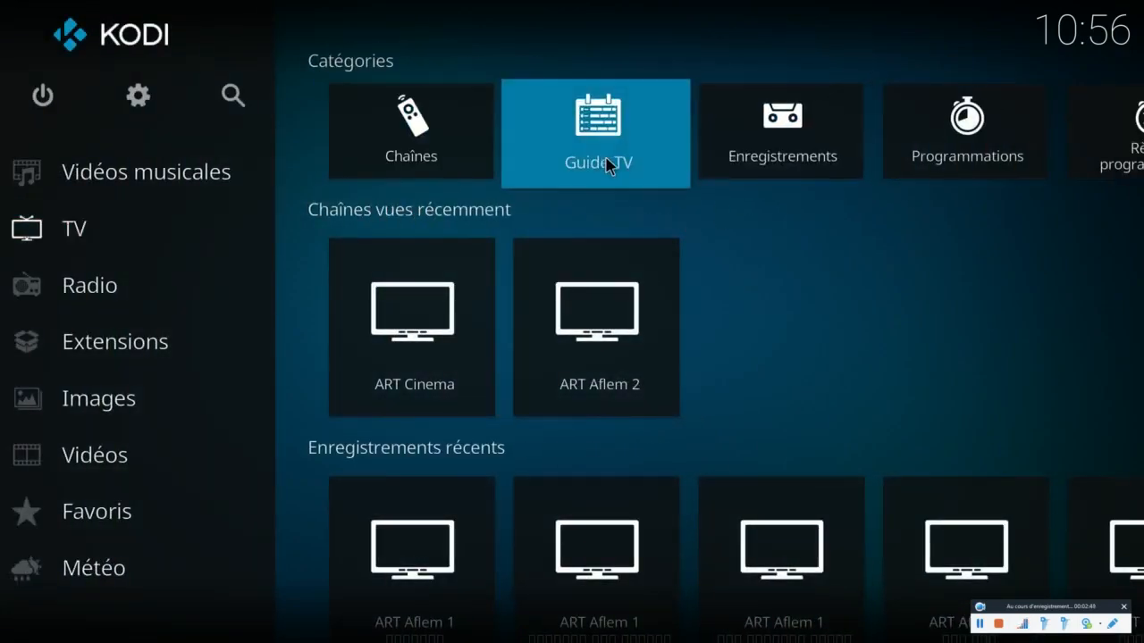
- Browse the list of TV recordings from the newest to the oldest and back
left_click(795, 175)
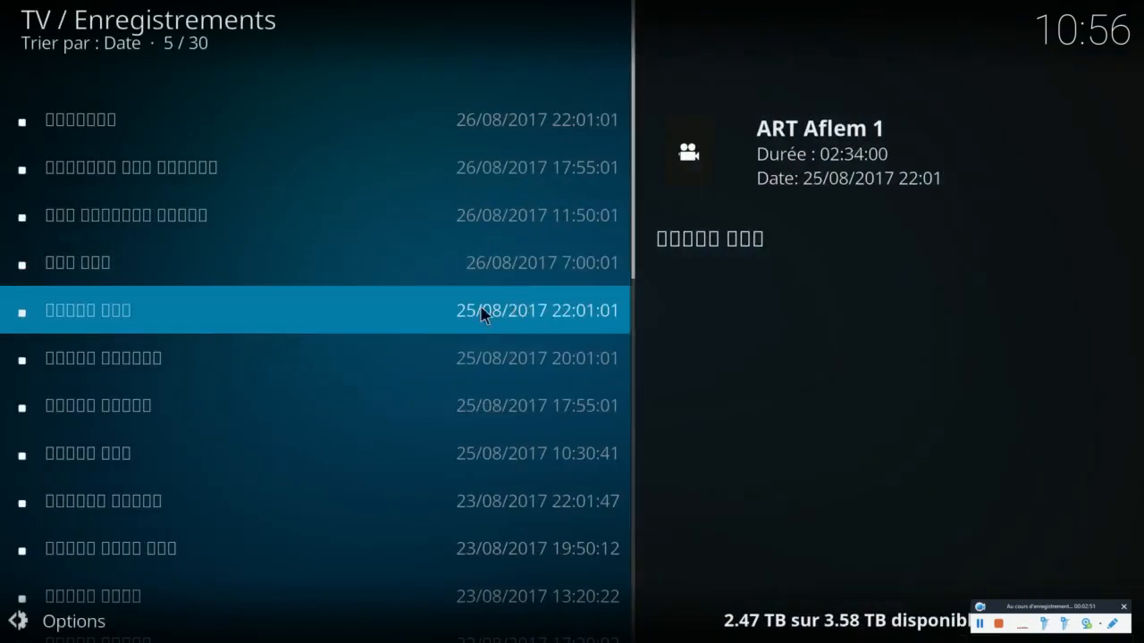
scroll(173, 474, "down", 17)
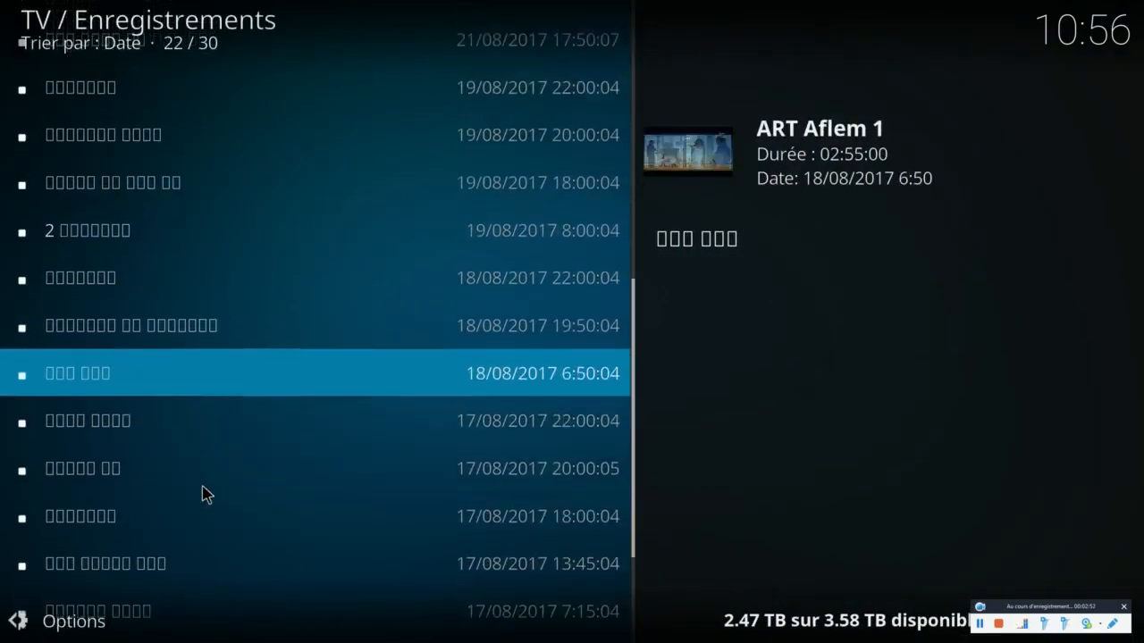
scroll(204, 494, "down", 7)
scroll(205, 474, "up", 1)
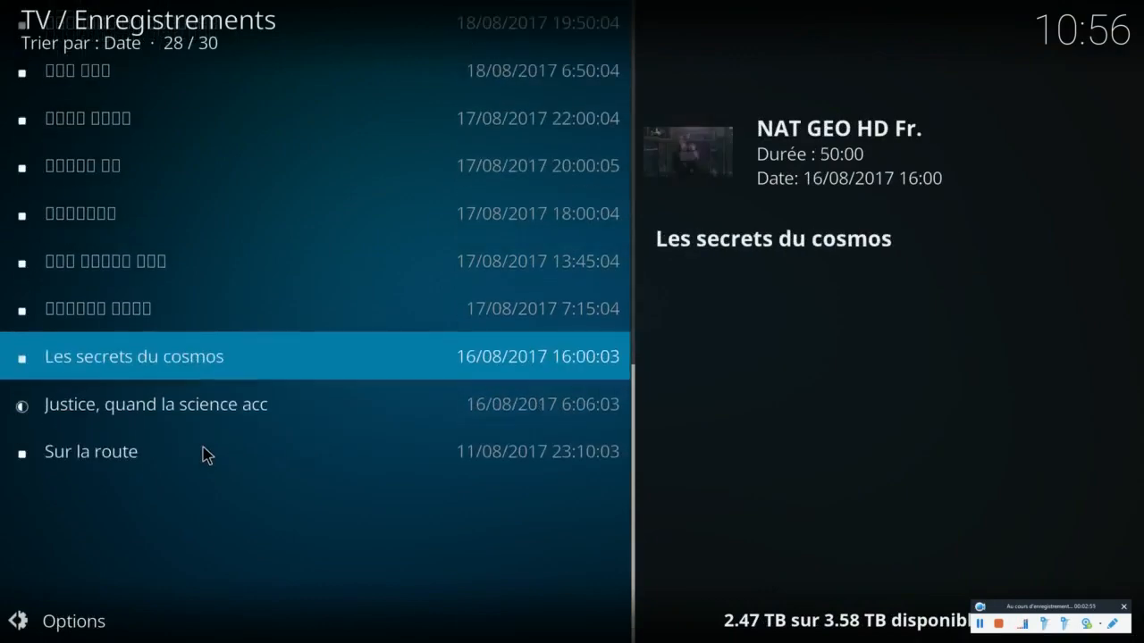
scroll(205, 454, "up", 9)
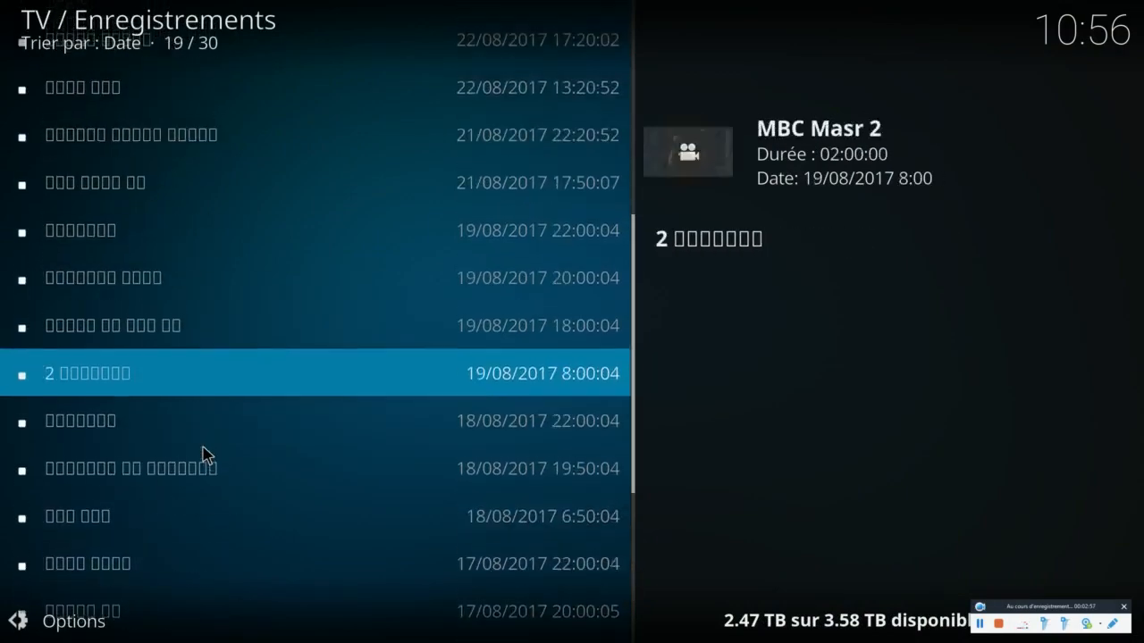
scroll(205, 455, "up", 11)
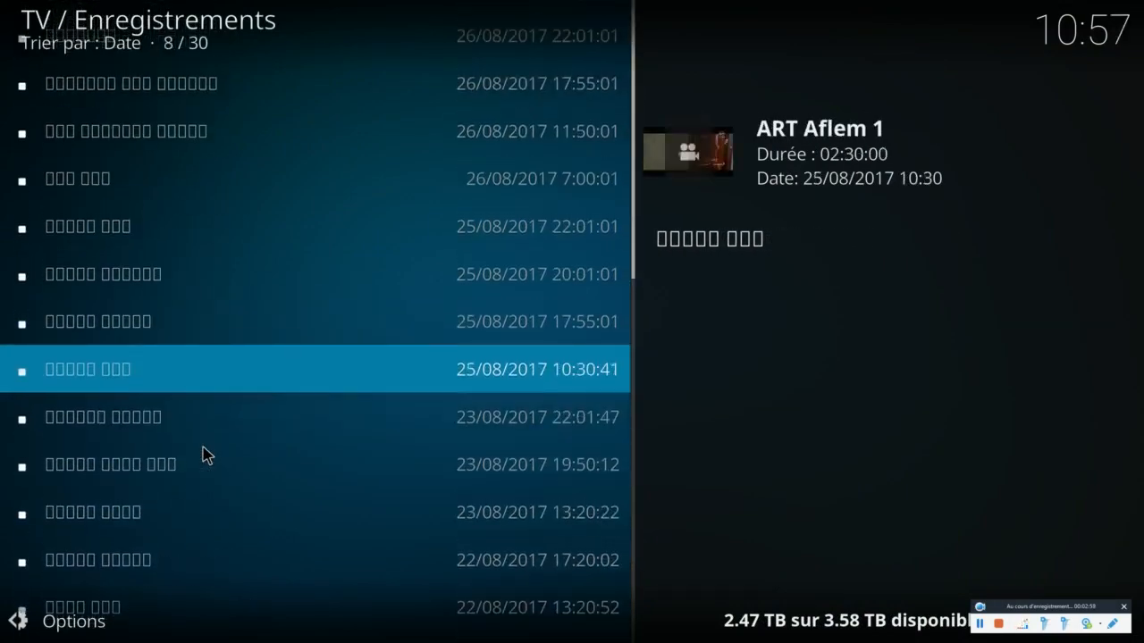
scroll(204, 455, "up", 7)
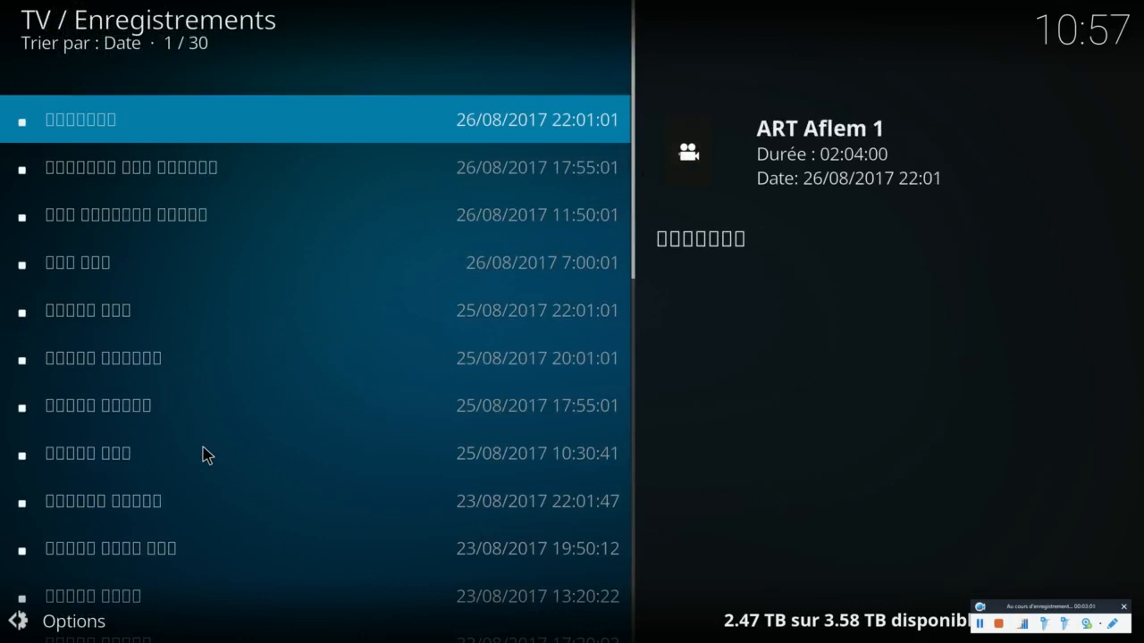
- Play the recording "Les secrets du cosmos" in full screen, and stop playback
scroll(205, 454, "down", 9)
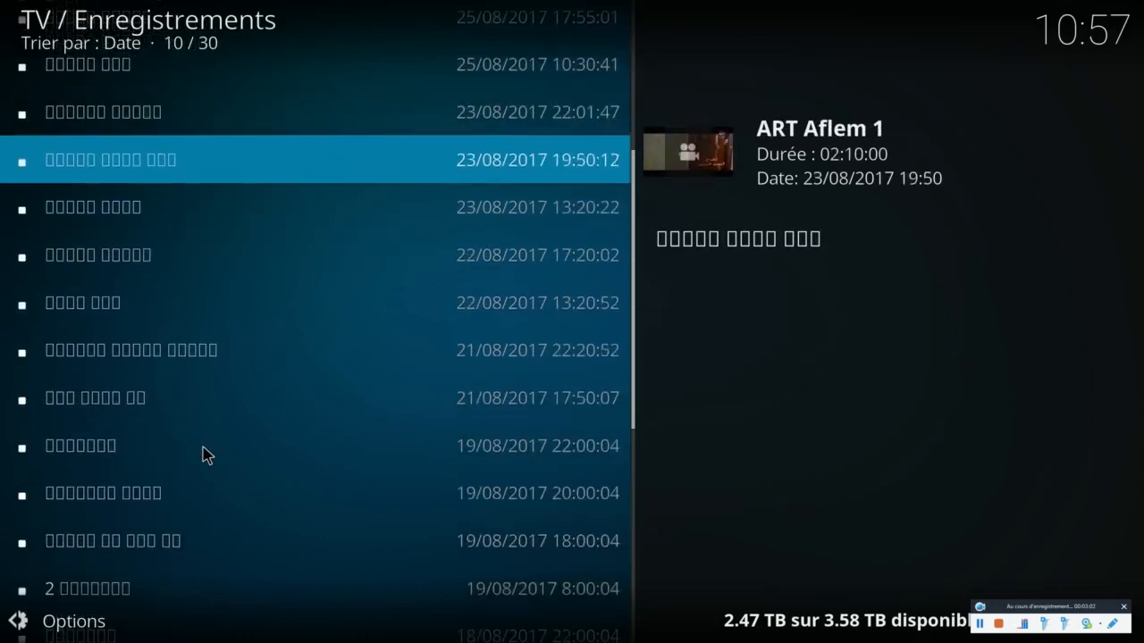
scroll(204, 455, "down", 2)
scroll(205, 455, "down", 12)
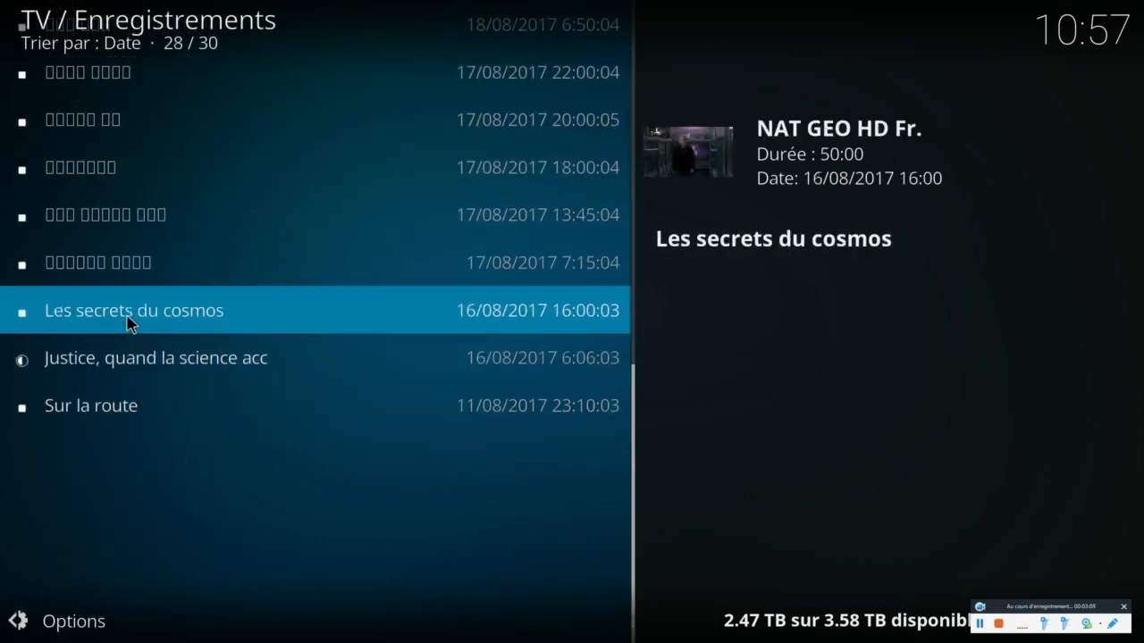
left_click(128, 323)
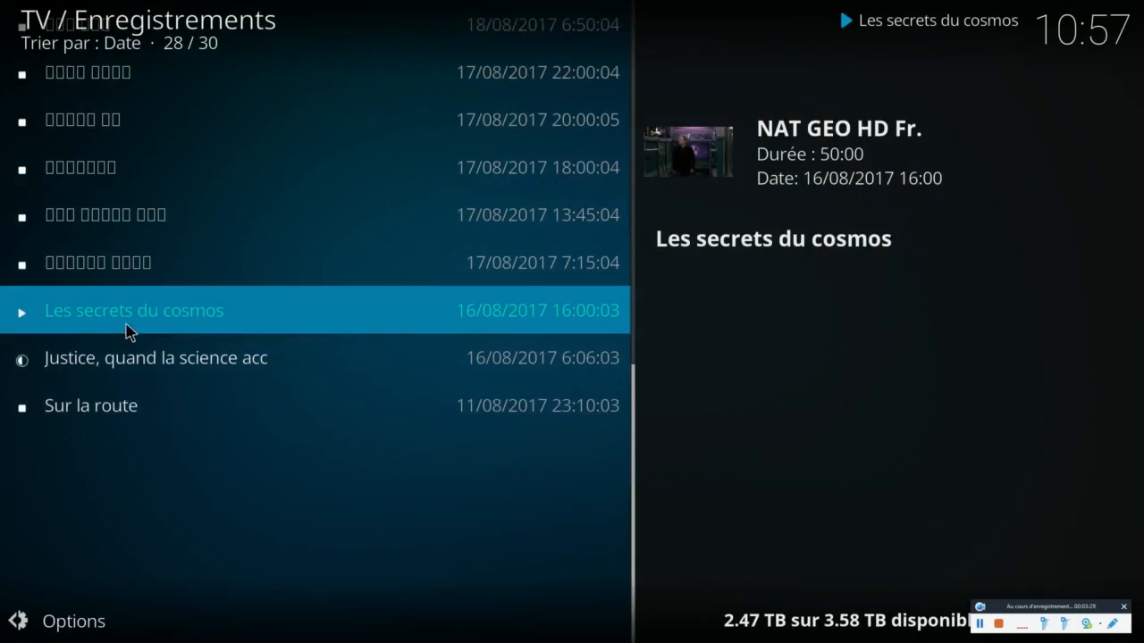
left_click(130, 330)
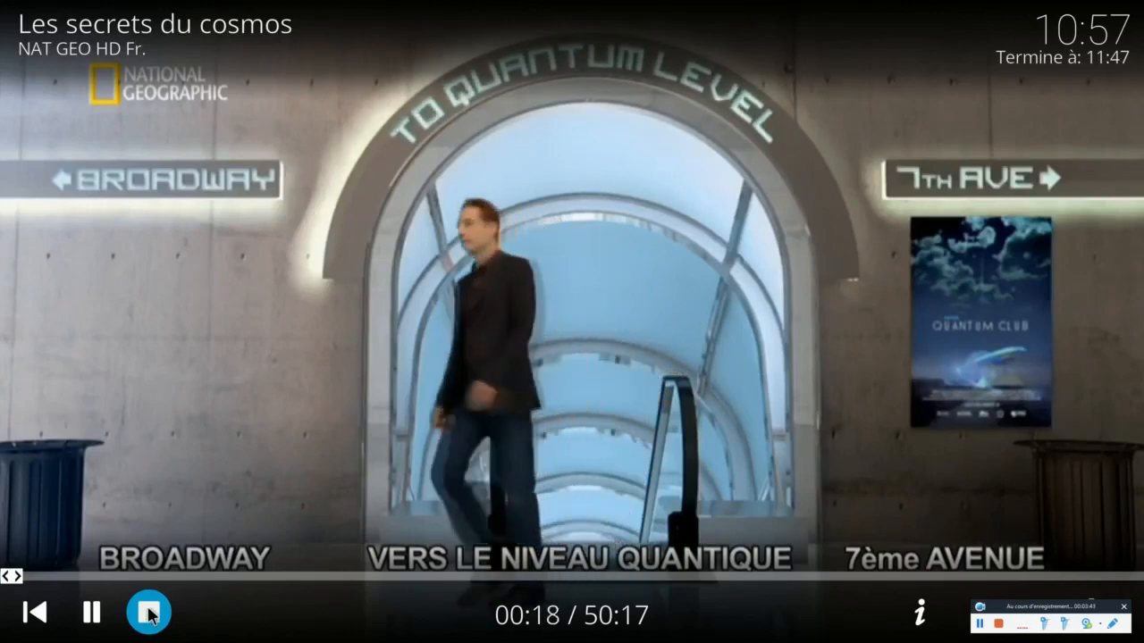
left_click(150, 615)
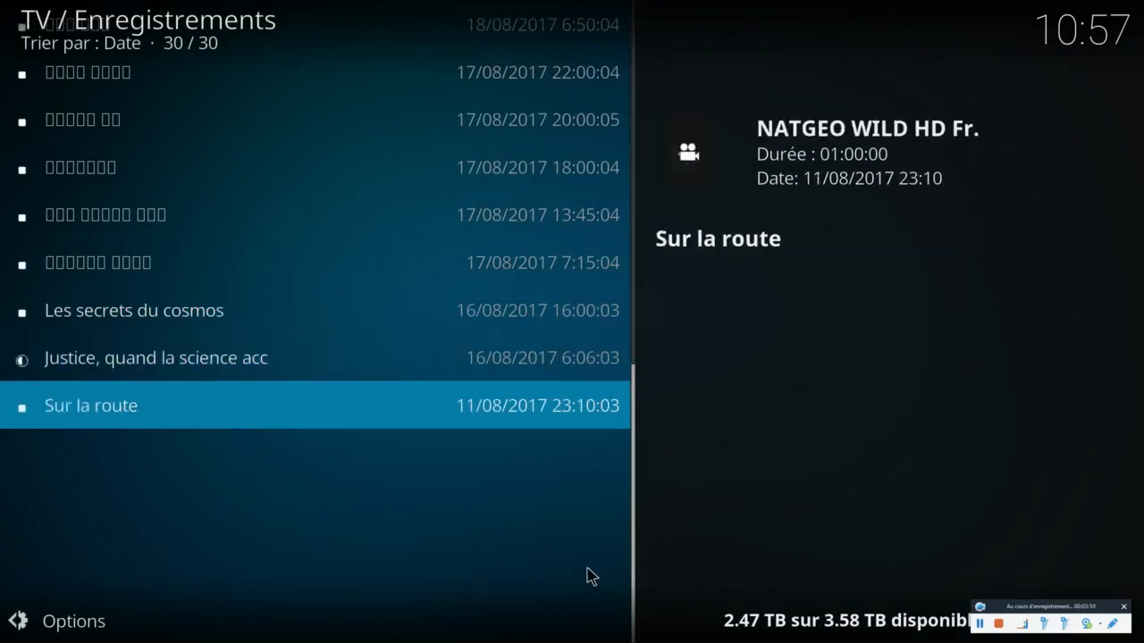
- Leave the recordings, look through the list of all TV channels, and return to the TV overview
right_click(265, 548)
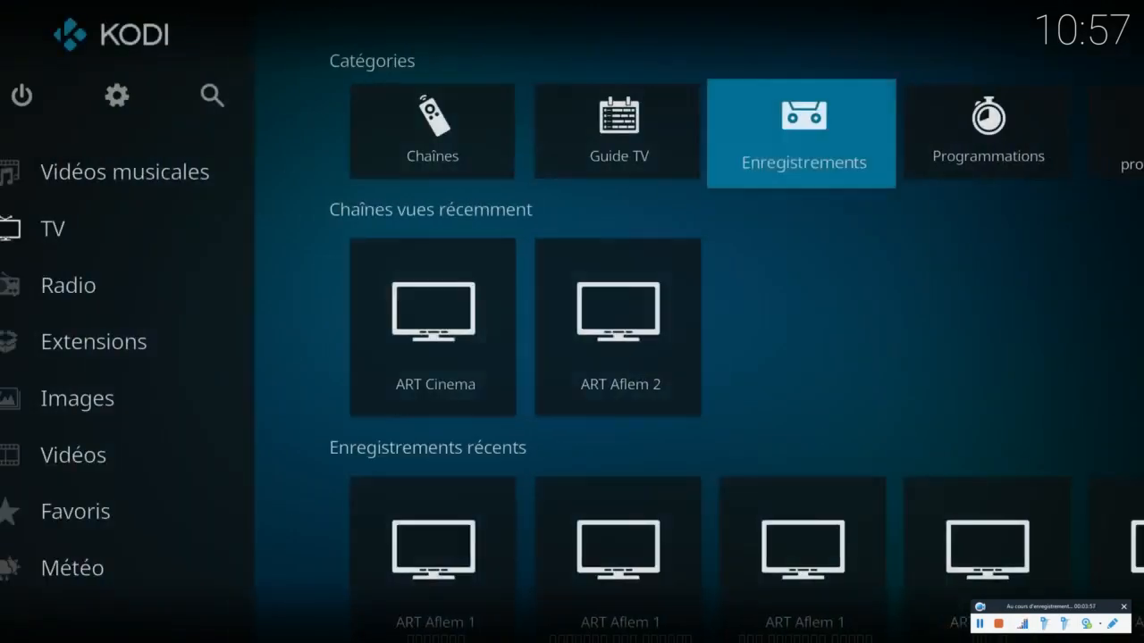
left_click(412, 161)
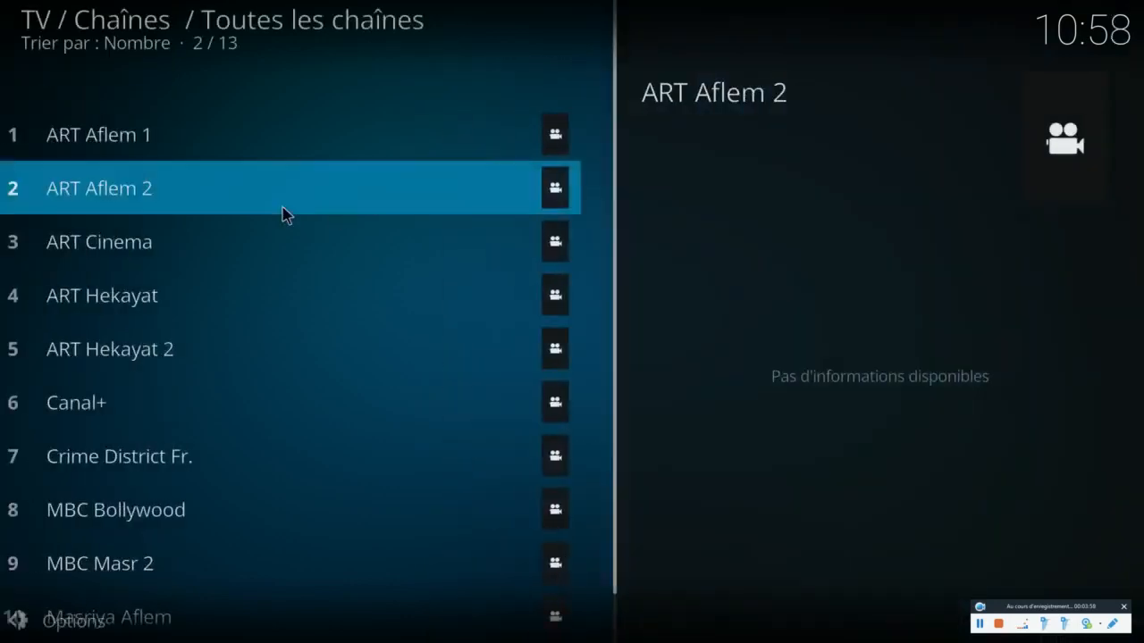
scroll(230, 514, "down", 2)
scroll(231, 514, "down", 3)
scroll(231, 511, "up", 12)
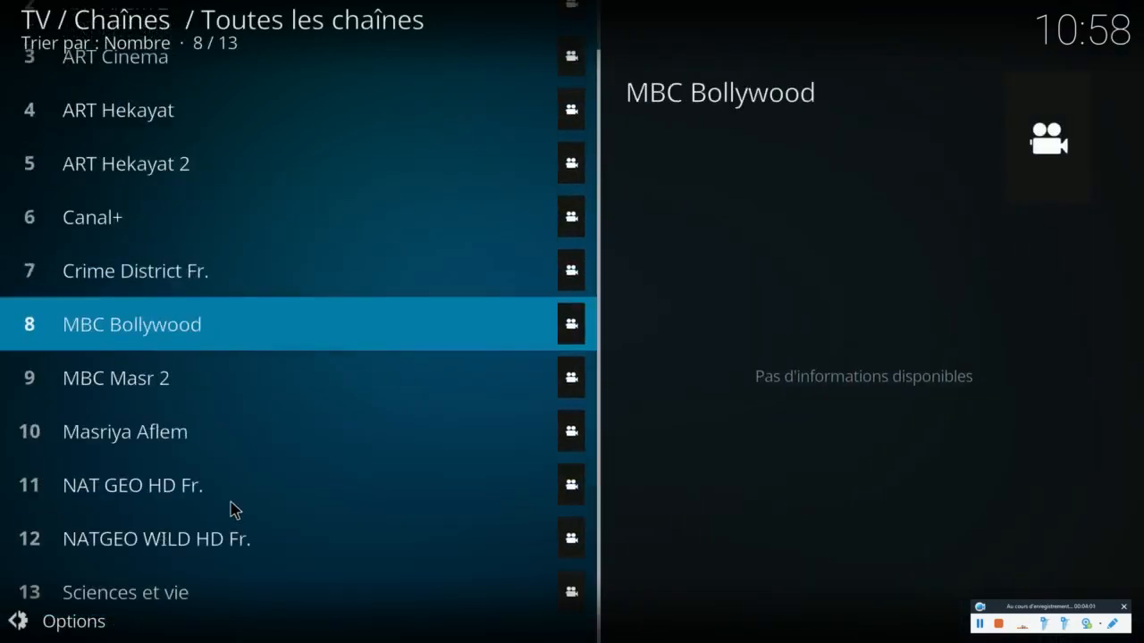
right_click(231, 510)
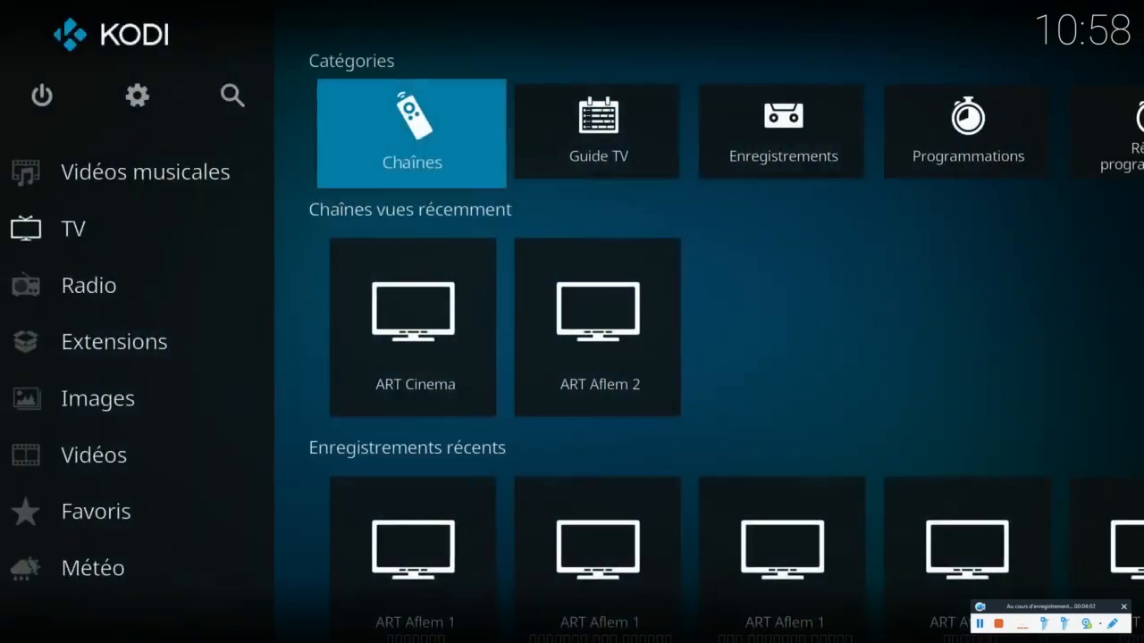
- Look through the recently watched channels and the recent recordings on the home screen's TV overview
key("Right")
key("Down")
key("Down")
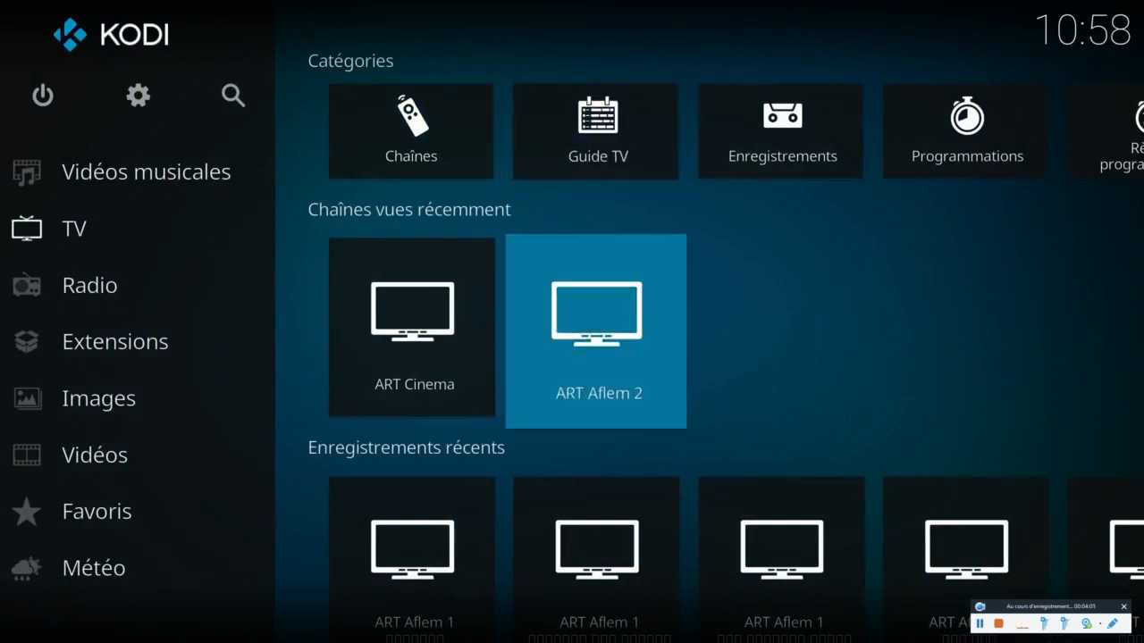
key("Left")
key("Left")
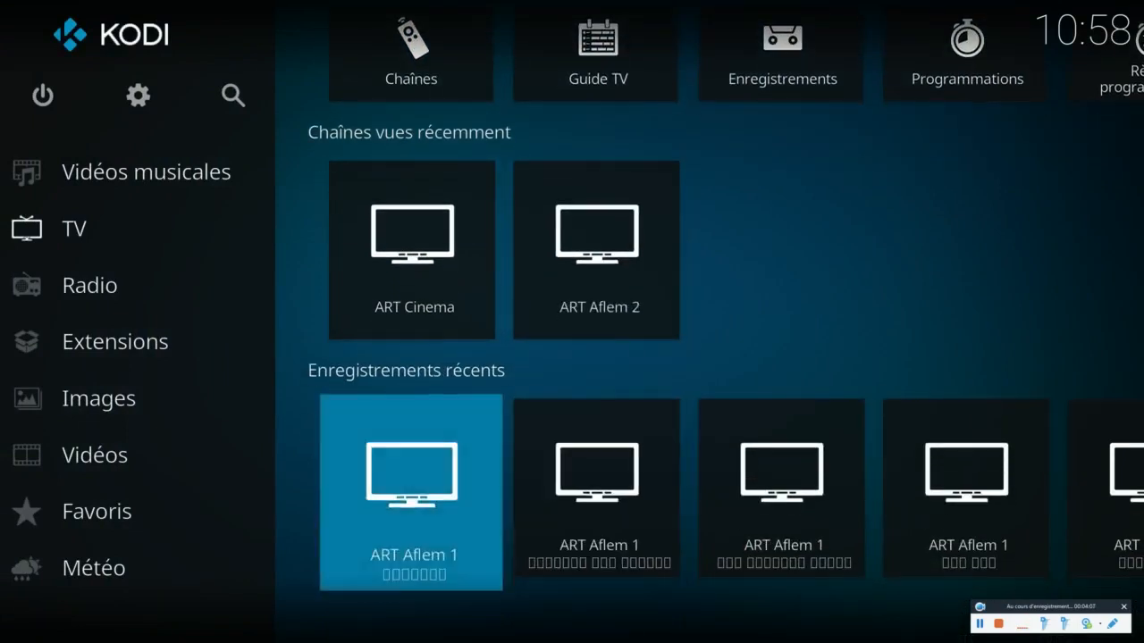
key("Right")
key("Right")
key("Right")
key("Right")
key("Right")
key("Right")
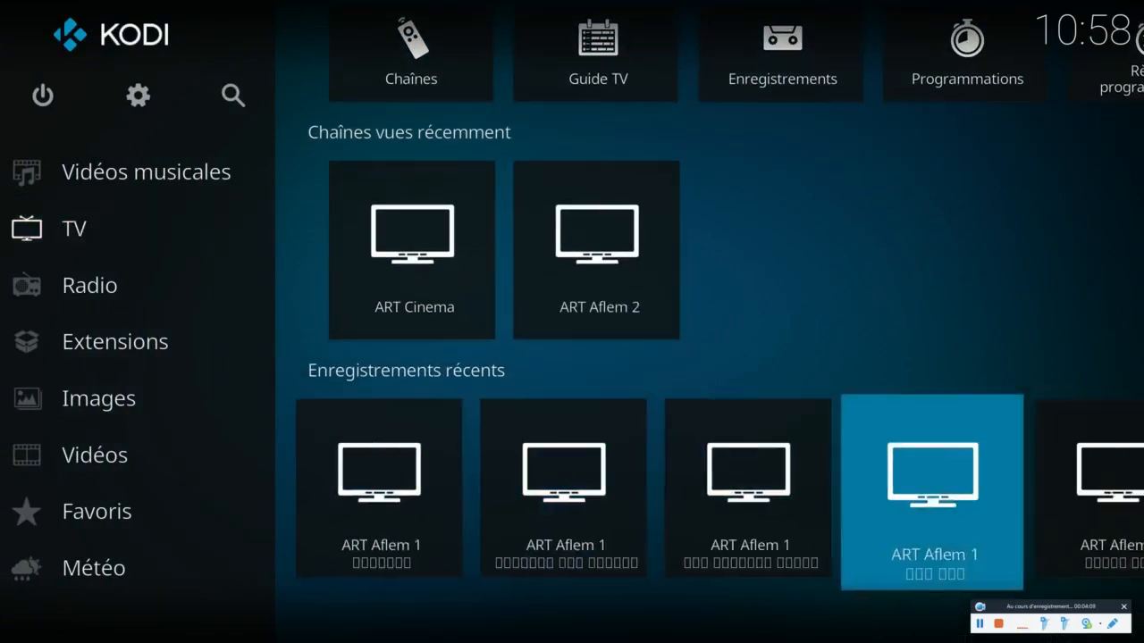
- Go to the TV timers (Programmations) and open the settings for adding a new timer
key("Right")
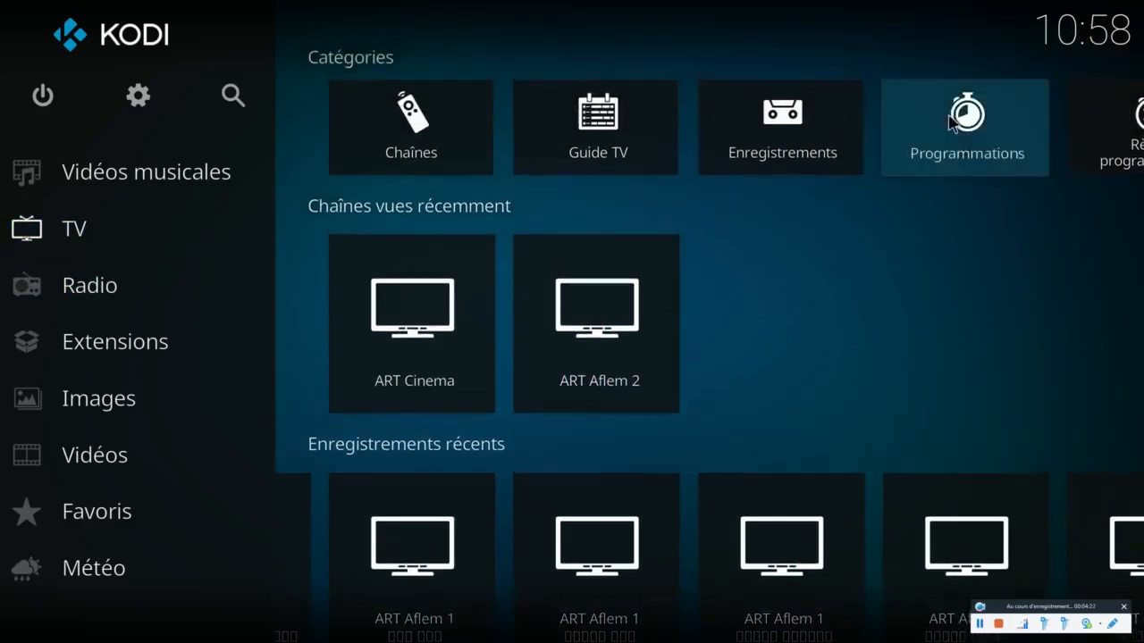
left_click(960, 121)
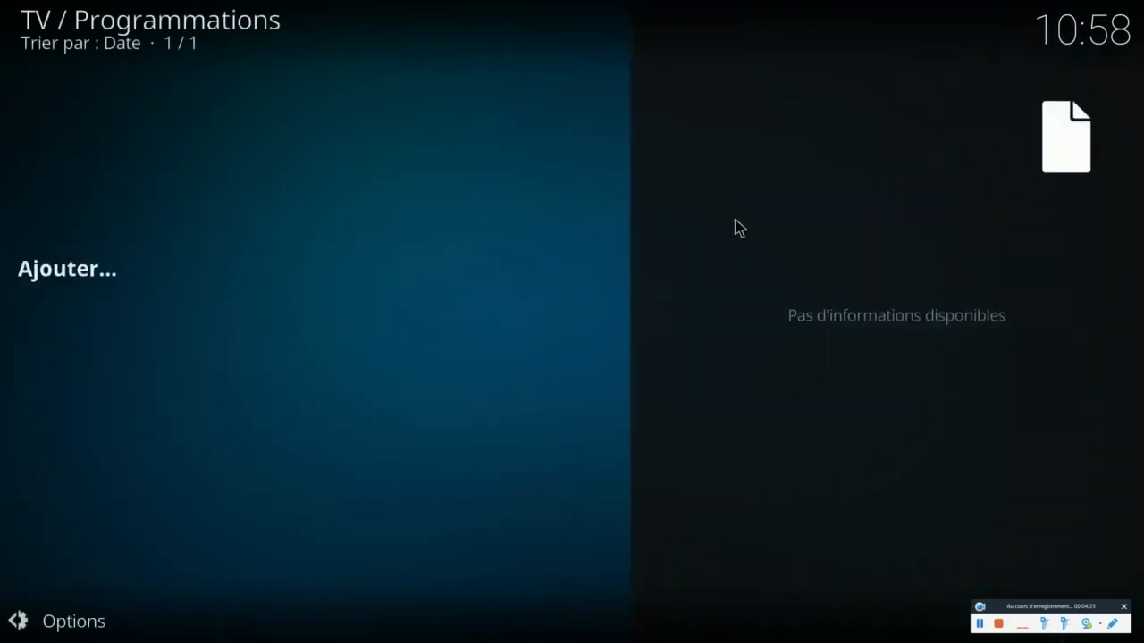
left_click(69, 289)
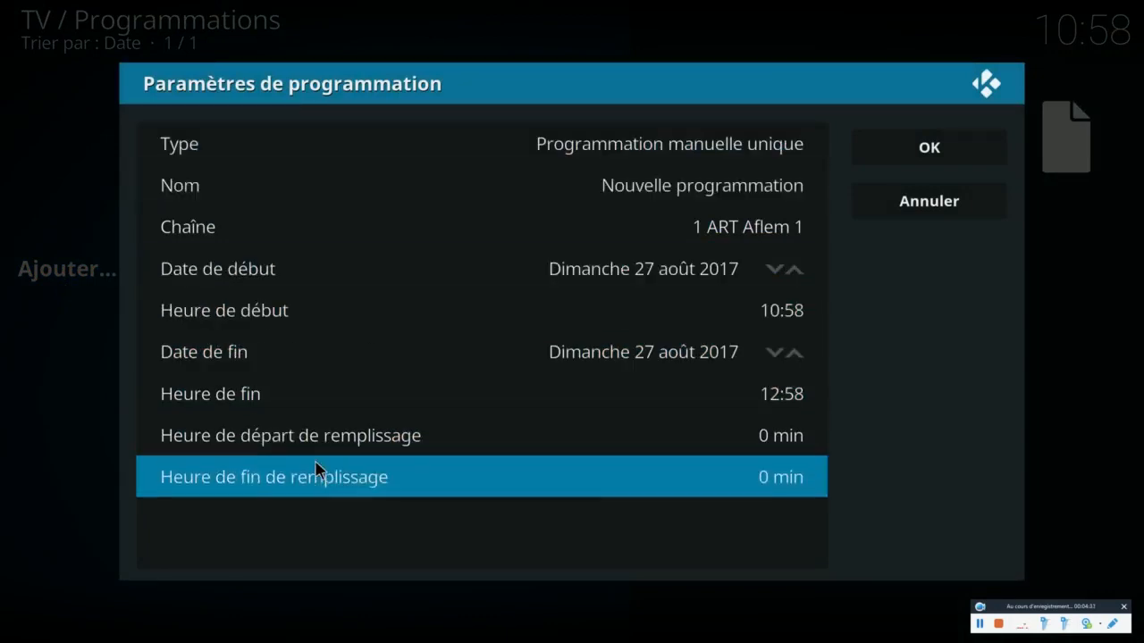
- Look through the channels available for the new timer, and leave both the channel choice and the timer settings without saving
left_click(726, 241)
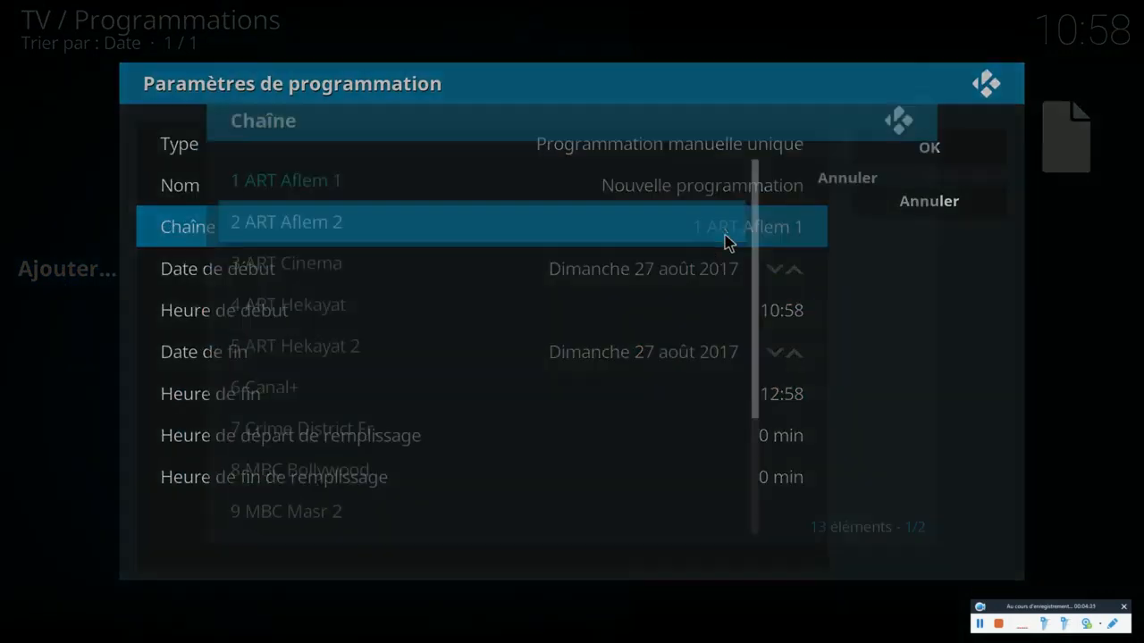
scroll(541, 351, "down", 4)
scroll(543, 351, "up", 4)
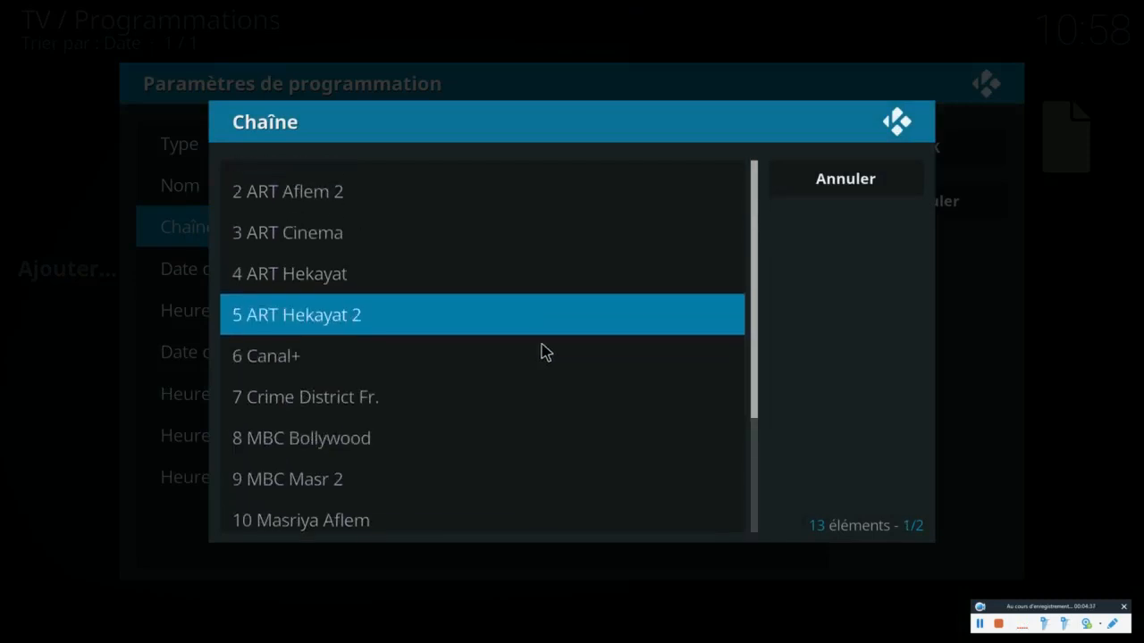
left_click(845, 181)
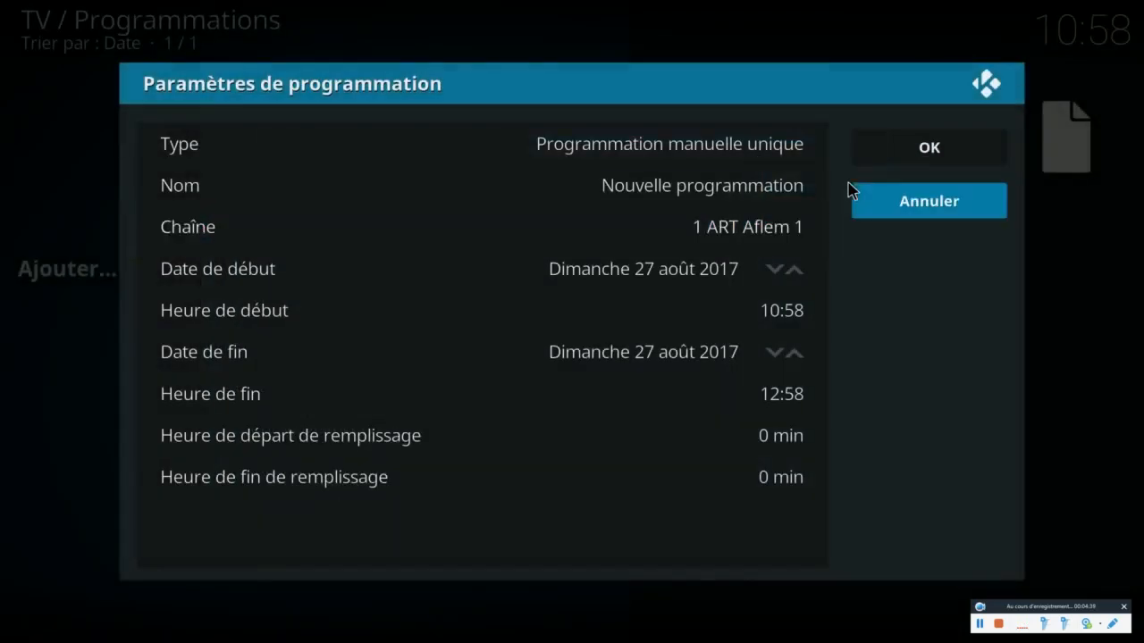
left_click(929, 206)
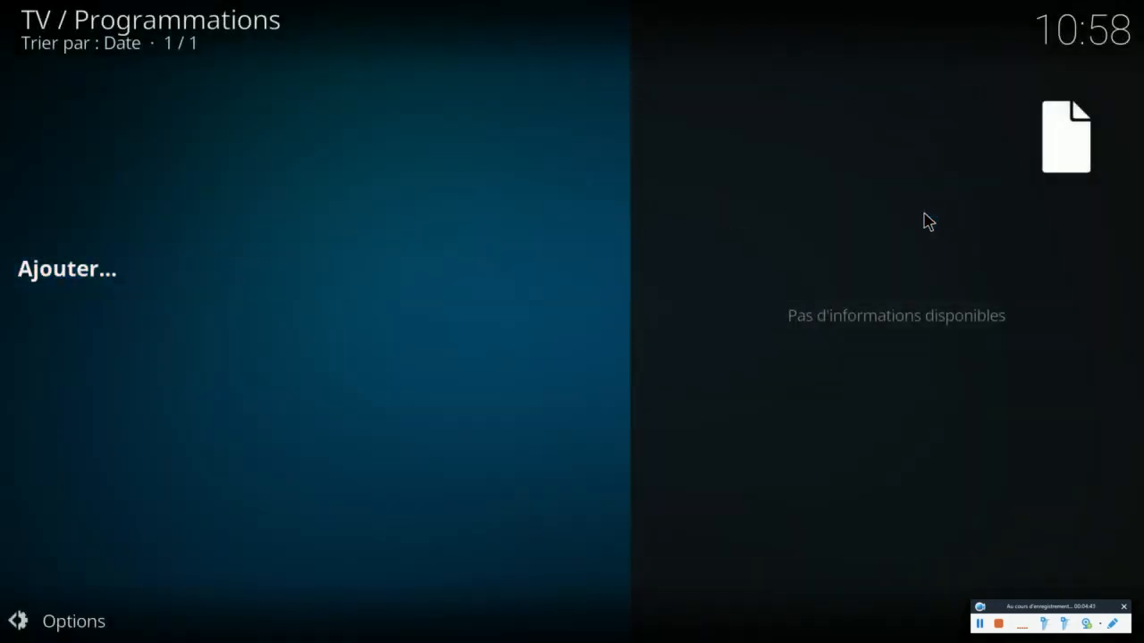